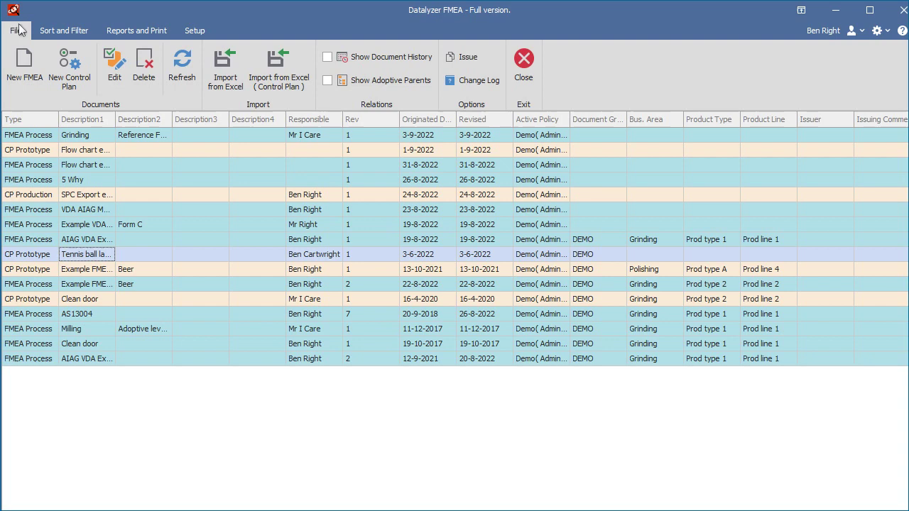
# Step: Create a Process FMEA / Process Flow document with Partnumber 'Example FMEA' and a Prepared by user
pyautogui.click(24, 71)
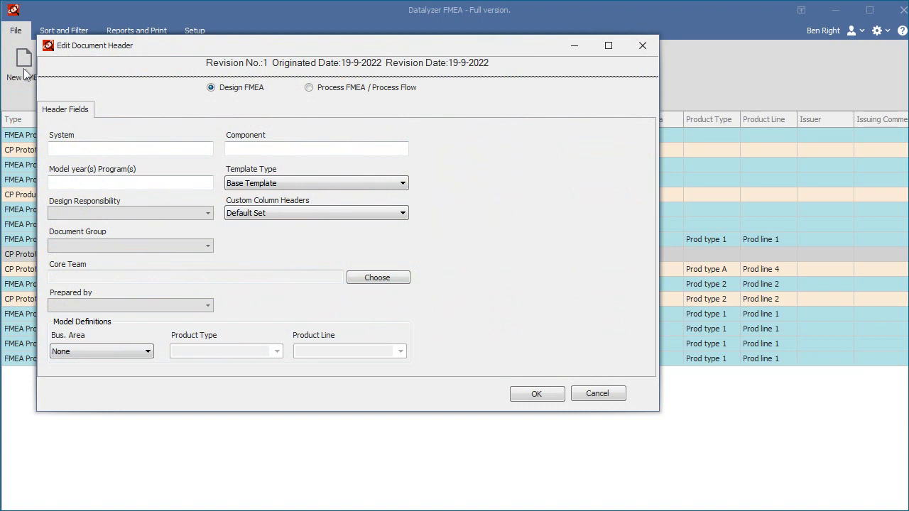
pyautogui.click(312, 88)
pyautogui.click(78, 147)
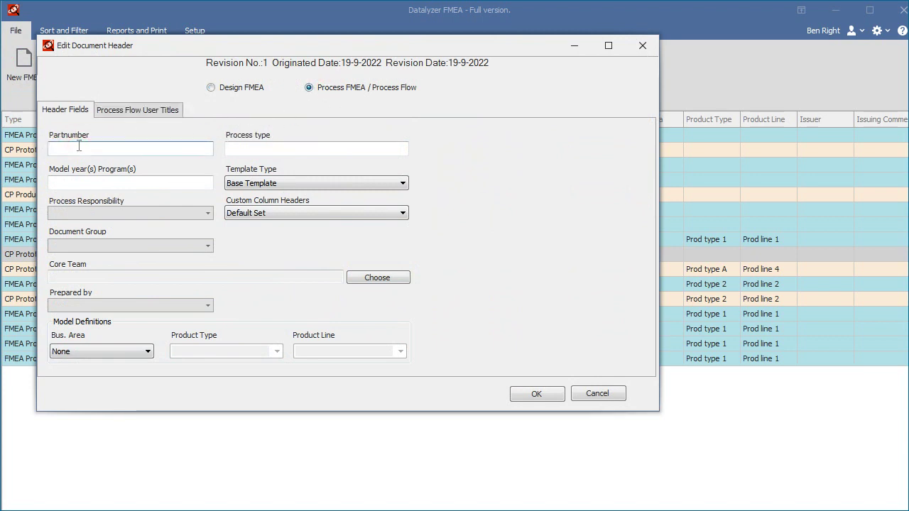
pyautogui.write('Example.F')
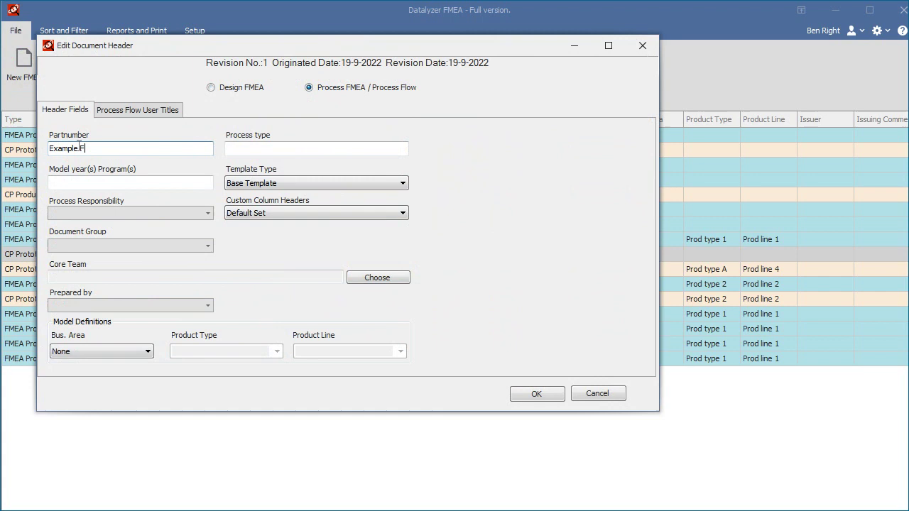
pyautogui.write('MEA')
pyautogui.click(207, 305)
pyautogui.click(173, 374)
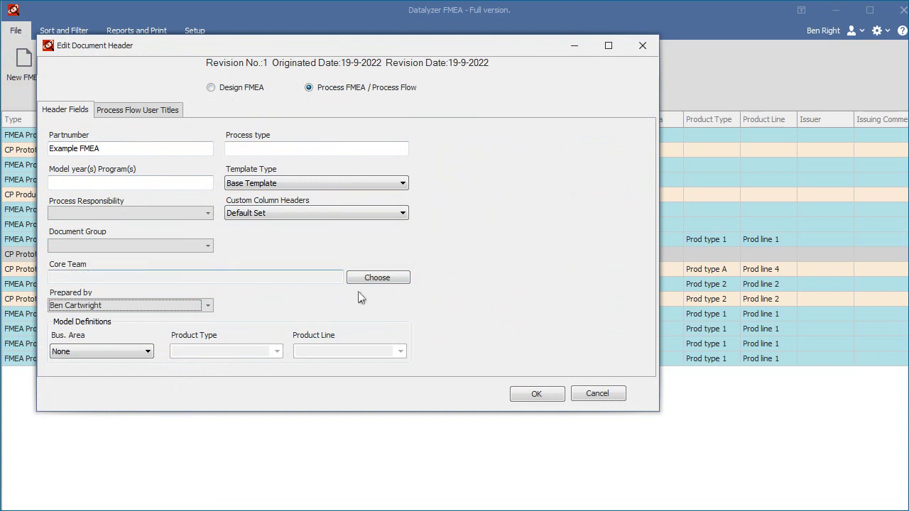
# Step: Move all three Process engineers users into the Core Team list and confirm
pyautogui.click(382, 282)
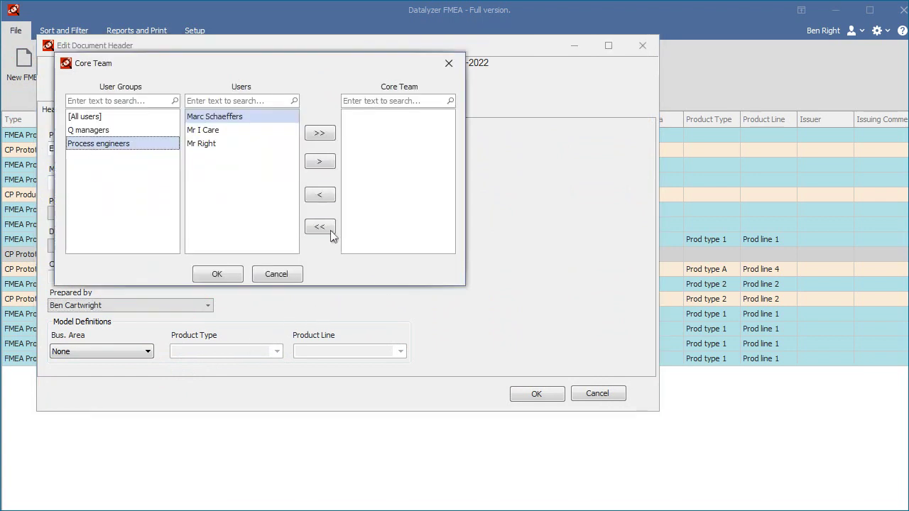
pyautogui.doubleClick(217, 118)
pyautogui.doubleClick(216, 119)
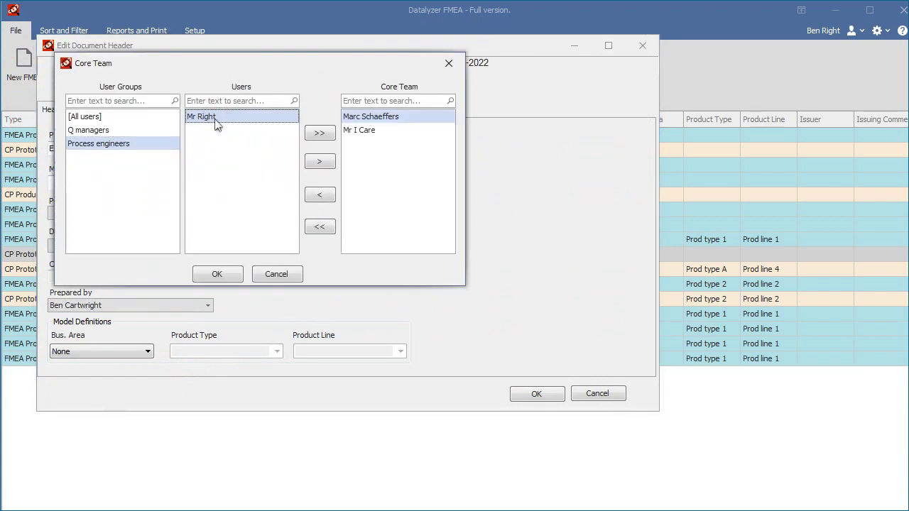
pyautogui.doubleClick(216, 119)
pyautogui.click(226, 275)
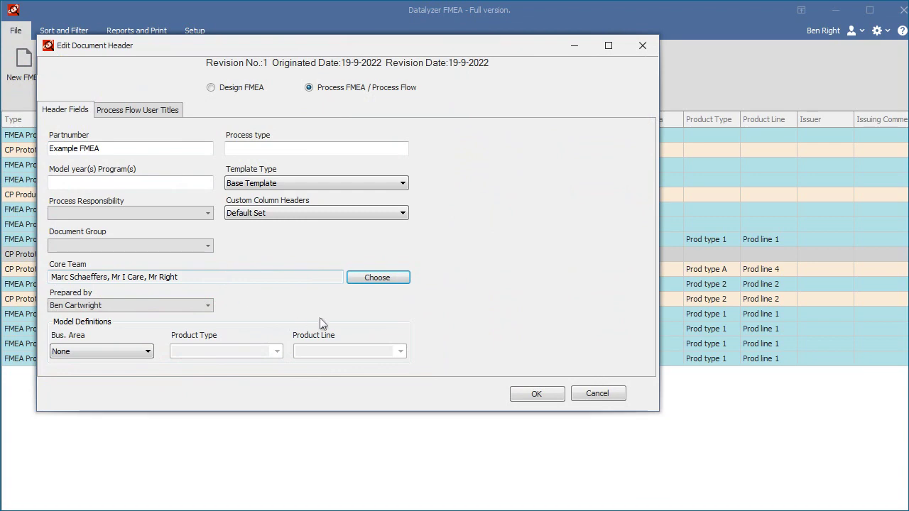
# Step: Confirm the document header, then briefly show and hide it above the worksheet grid
pyautogui.click(541, 399)
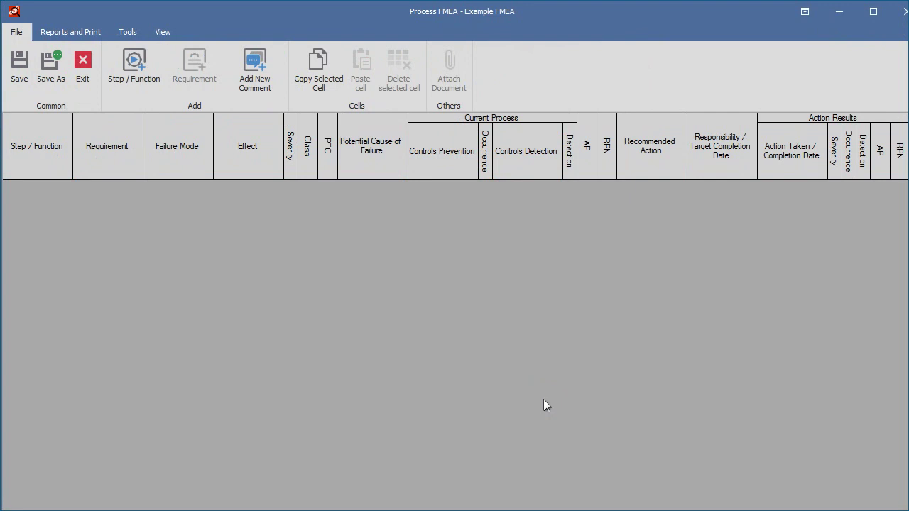
pyautogui.click(162, 34)
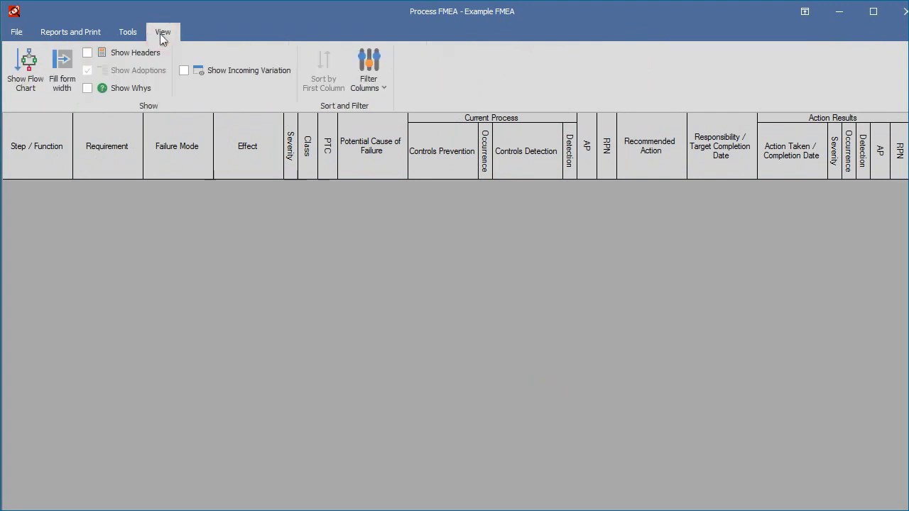
pyautogui.click(88, 53)
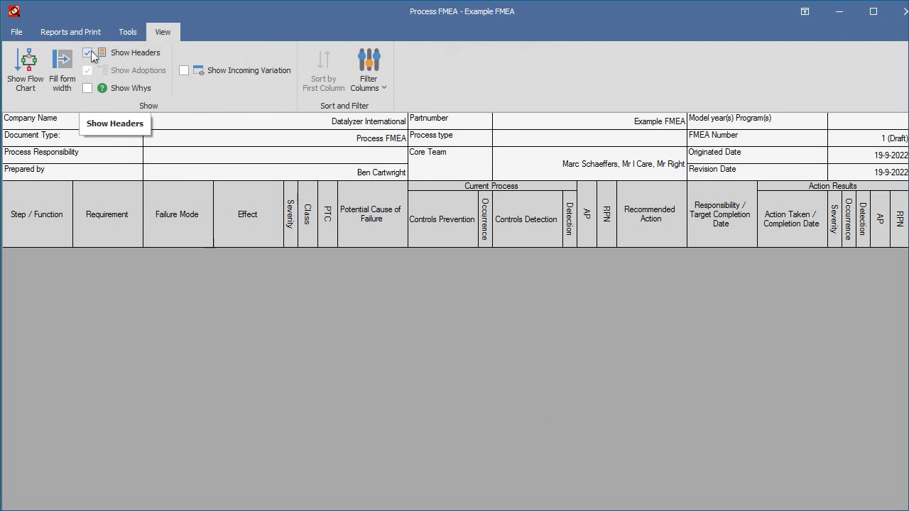
pyautogui.click(88, 53)
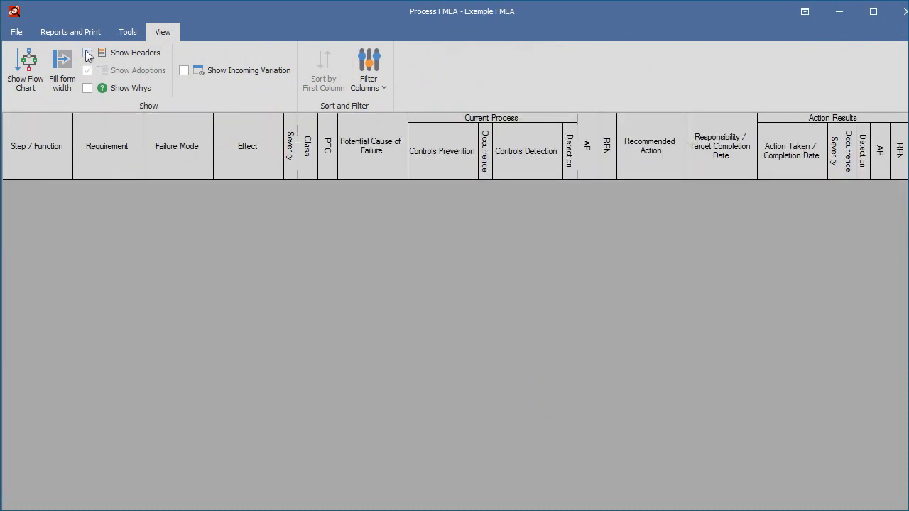
pyautogui.click(17, 32)
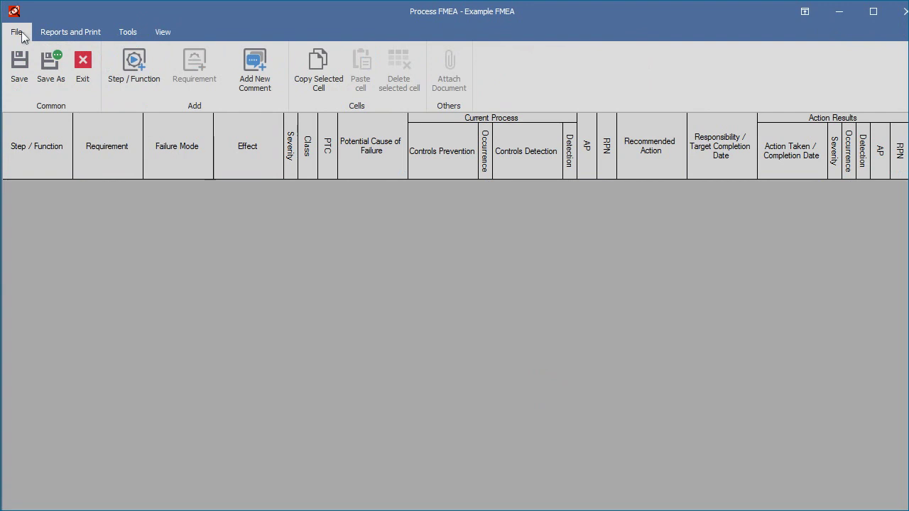
# Step: Insert a new empty step row with Step / Function from the Add group
pyautogui.click(136, 62)
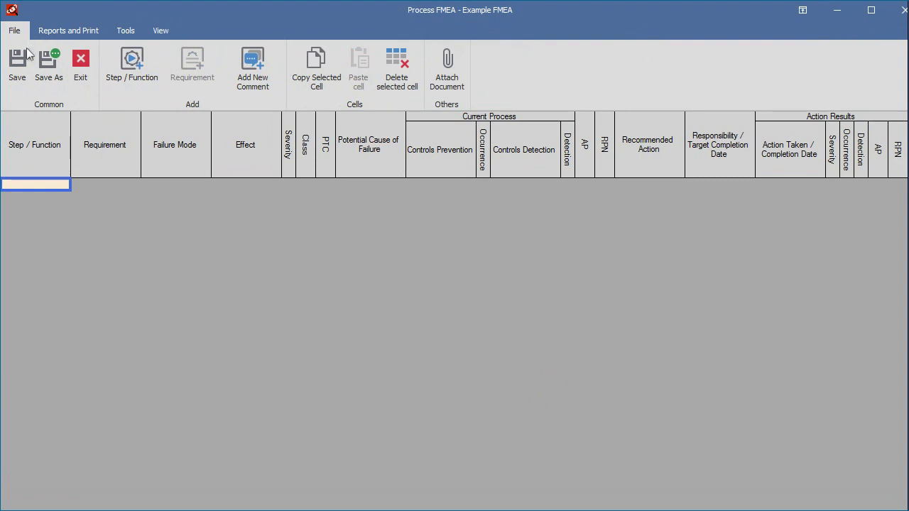
# Step: Enter step number 010 with function 'Step 10' for the new row
pyautogui.doubleClick(31, 185)
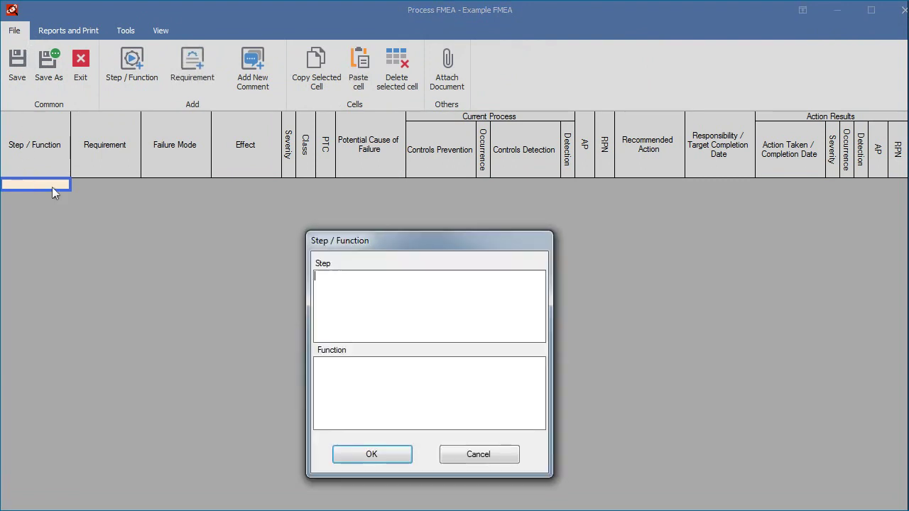
pyautogui.write('010')
pyautogui.click(359, 380)
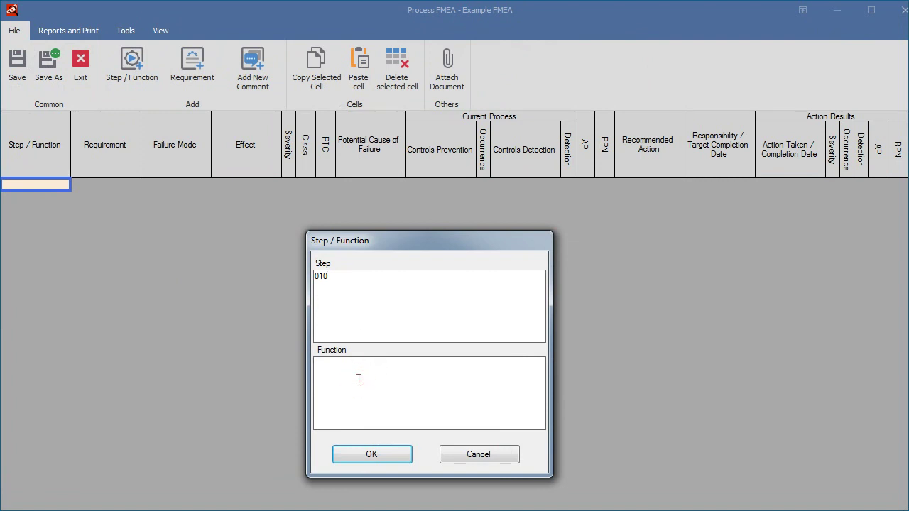
pyautogui.write('Step 10')
pyautogui.click(381, 458)
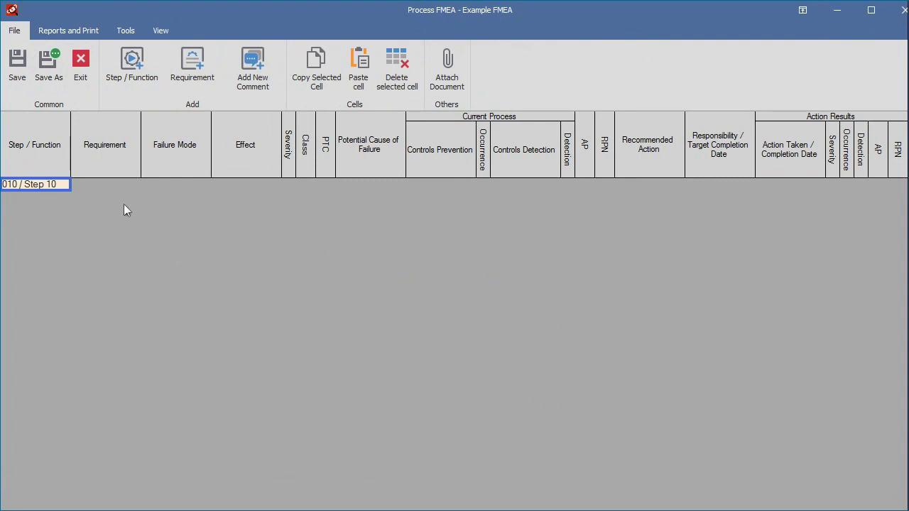
# Step: Add Requirement 10 to step 010 and insert a second step row below it
pyautogui.click(104, 185)
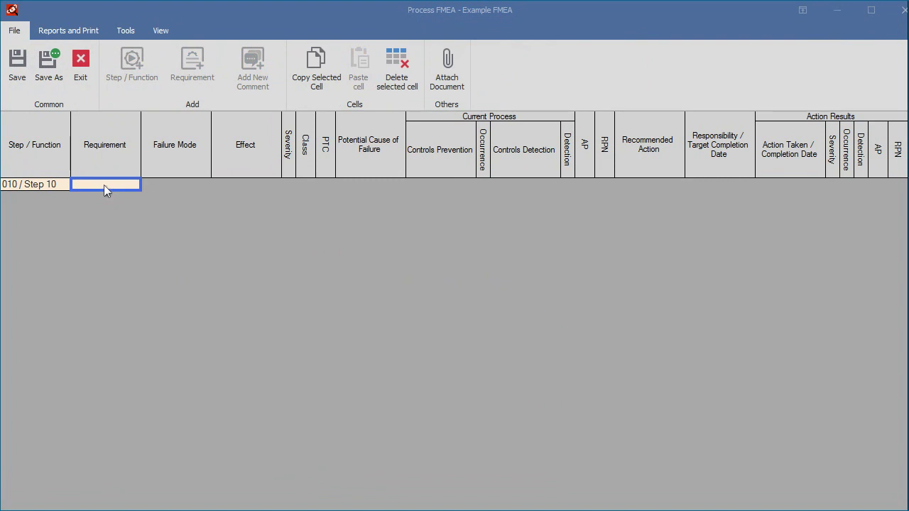
pyautogui.click(34, 190)
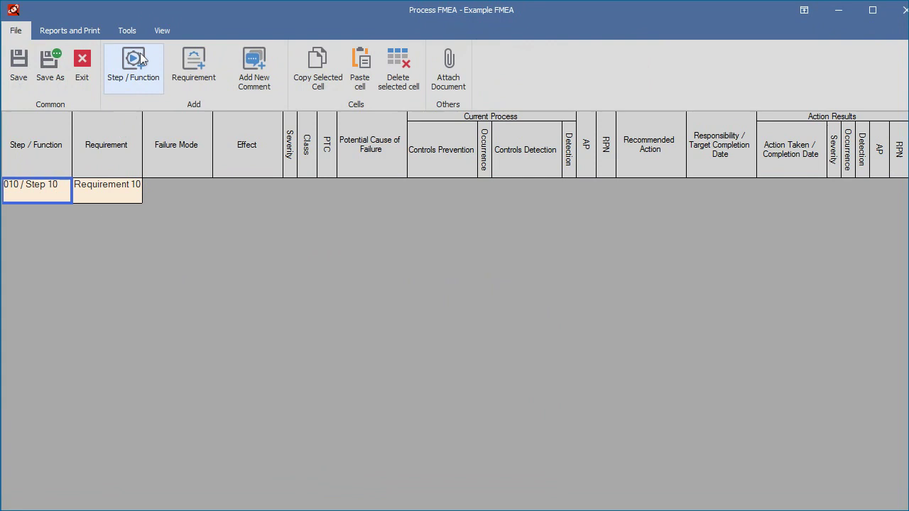
pyautogui.click(41, 211)
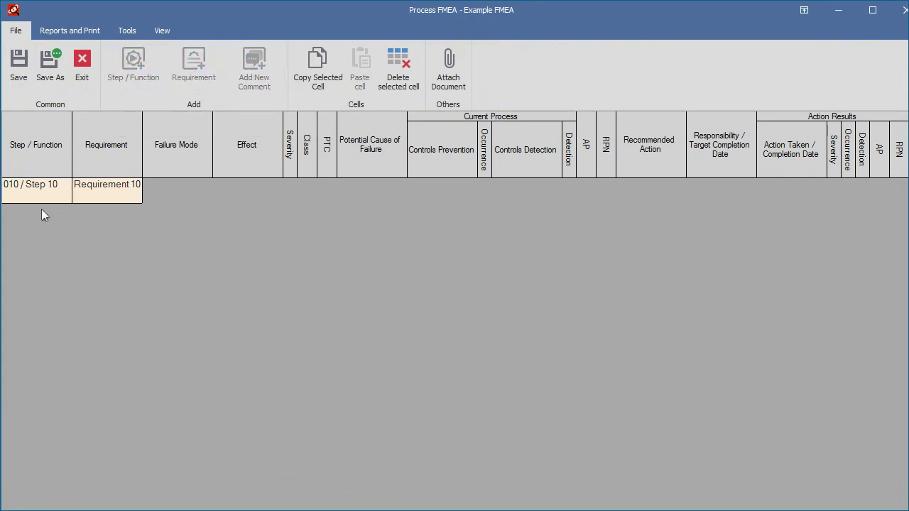
# Step: Enter step number 020 with function 'Step 20' for the second row
pyautogui.doubleClick(35, 210)
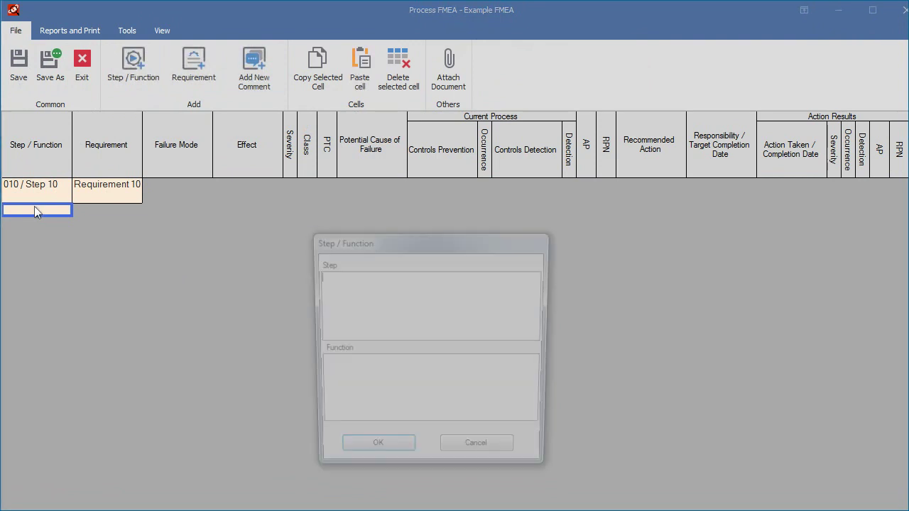
pyautogui.write('020')
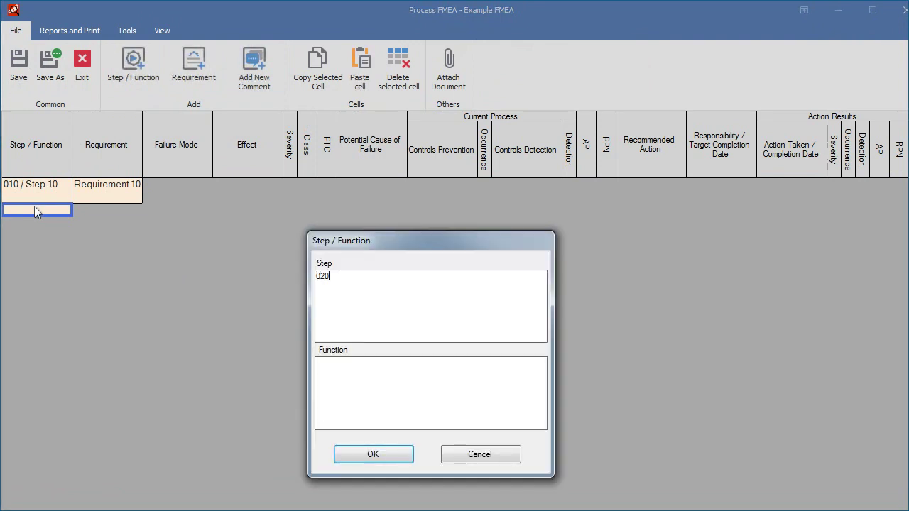
pyautogui.click(351, 381)
pyautogui.write('Step 20')
pyautogui.click(377, 458)
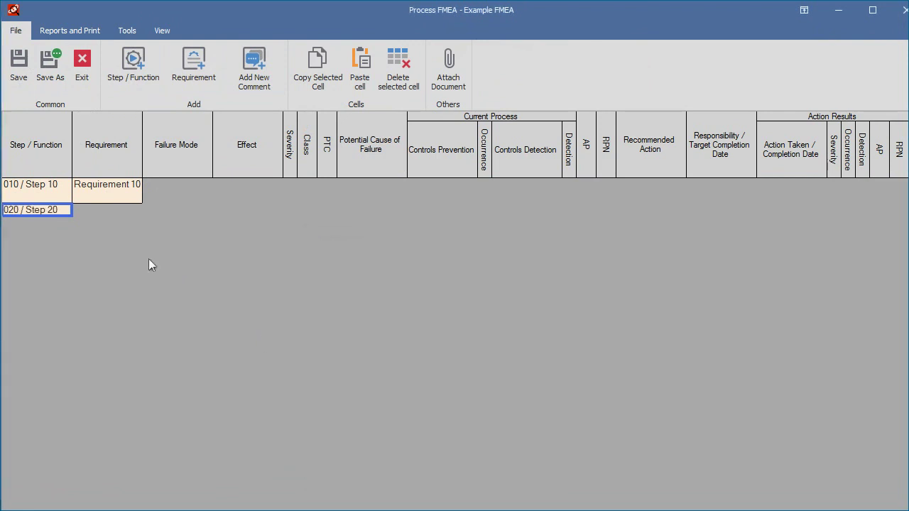
# Step: Copy the Requirement 10 wording and paste it as 'Requirement 20' for step 020
pyautogui.click(91, 211)
pyautogui.doubleClick(115, 199)
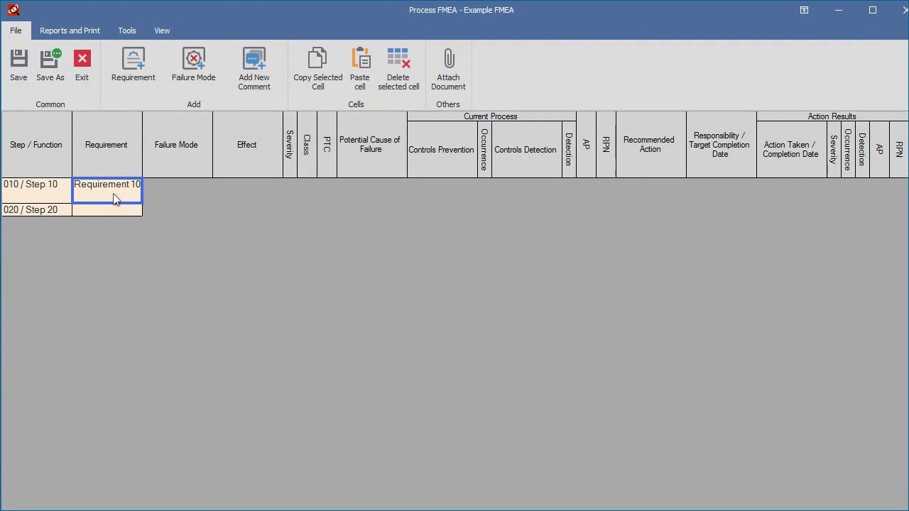
pyautogui.moveTo(380, 319); pyautogui.dragTo(268, 319)
pyautogui.hotkey('ctrl', 'c')
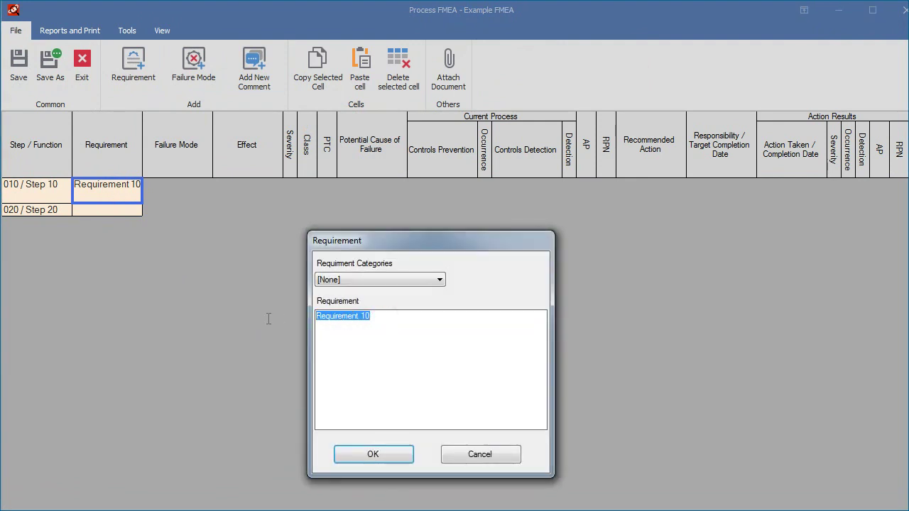
pyautogui.click(377, 460)
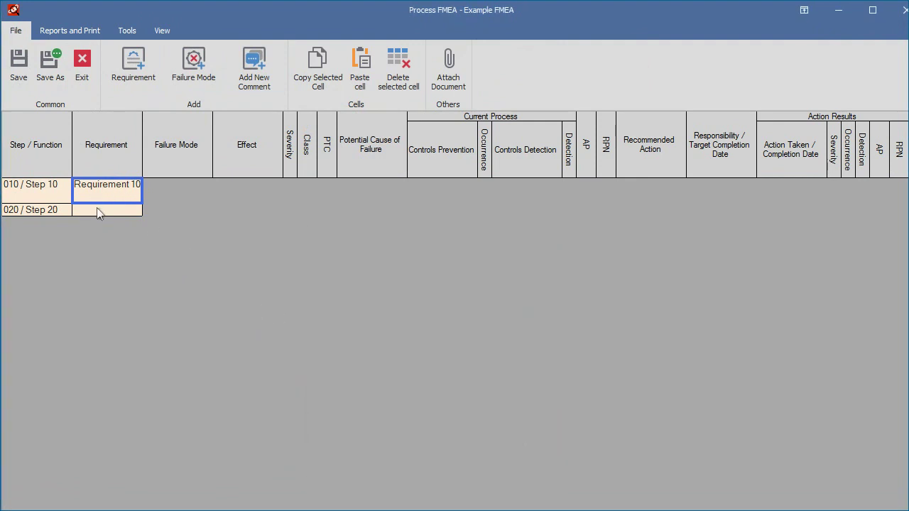
pyautogui.doubleClick(97, 211)
pyautogui.hotkey('ctrl', 'v')
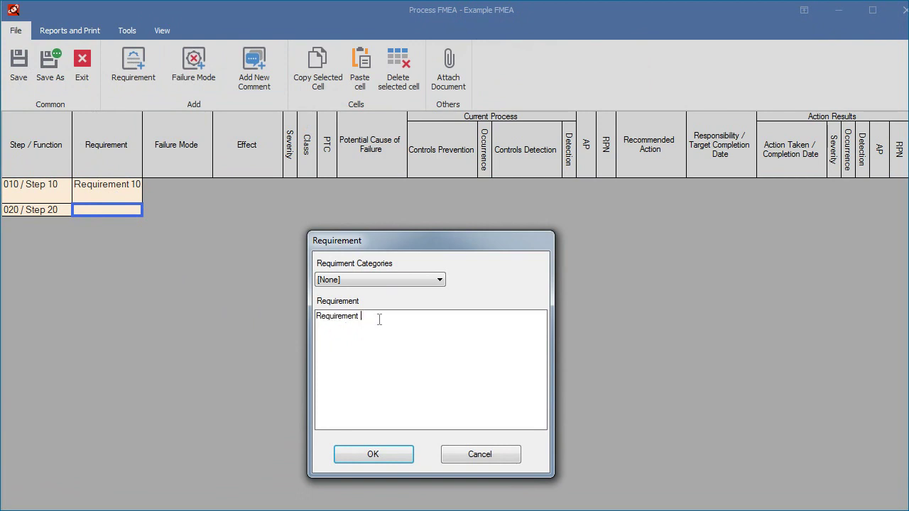
pyautogui.write('20')
pyautogui.click(377, 453)
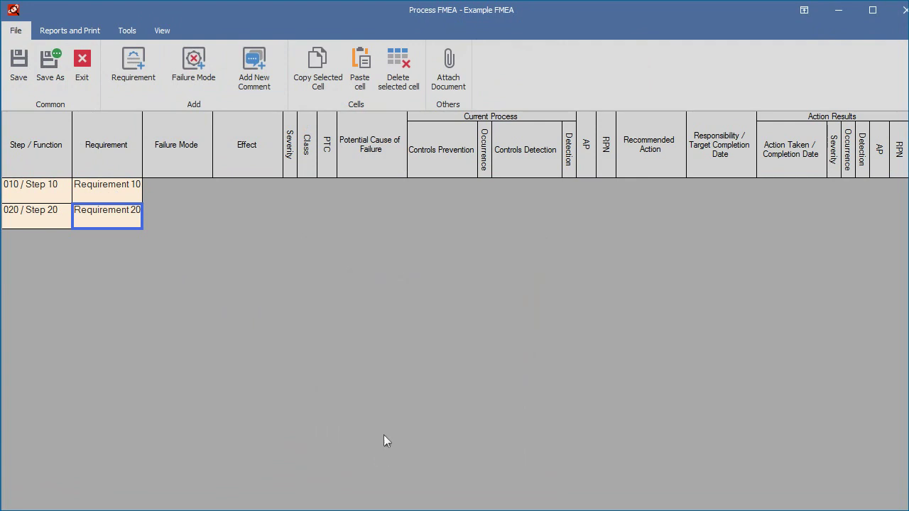
pyautogui.click(171, 191)
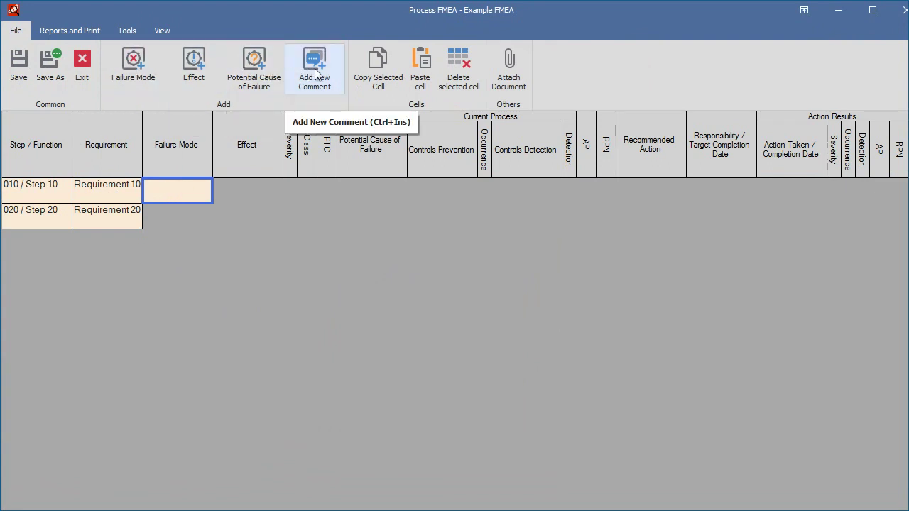
# Step: Add failure modes 'Failure Mode 10A' and 'Failure Mode 10B' under step 010
pyautogui.hotkey('alt', 'f')
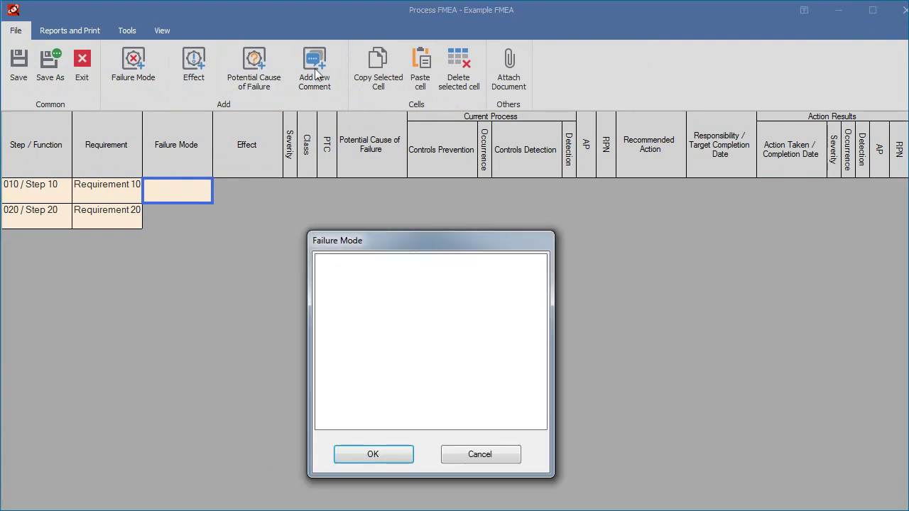
pyautogui.write('Failure Mode 1')
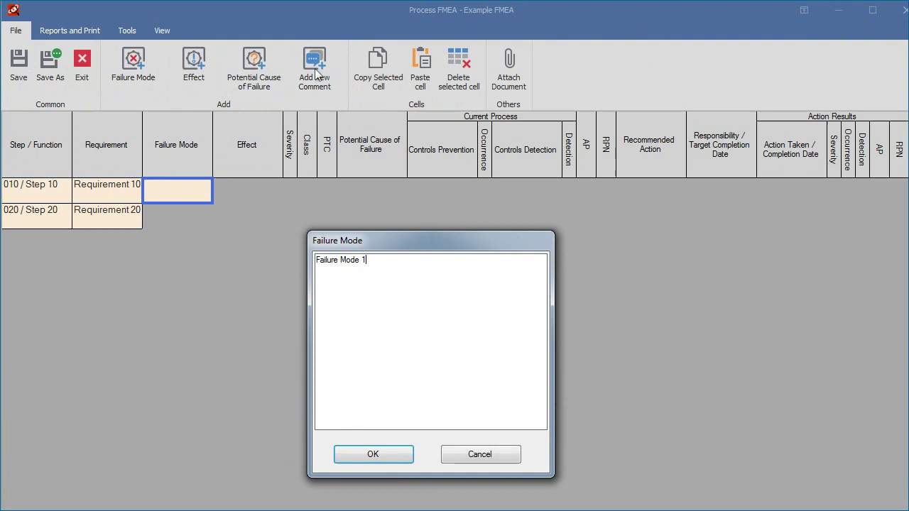
pyautogui.write('0A')
pyautogui.click(381, 454)
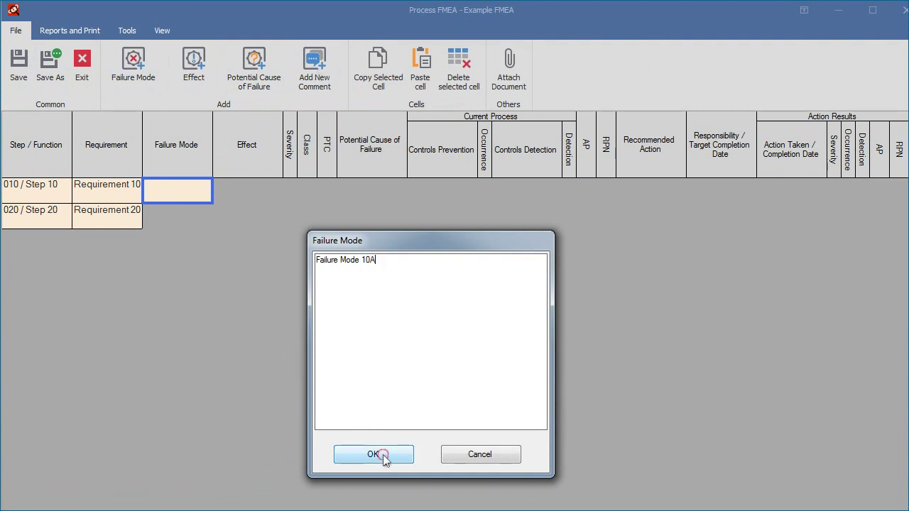
pyautogui.click(136, 62)
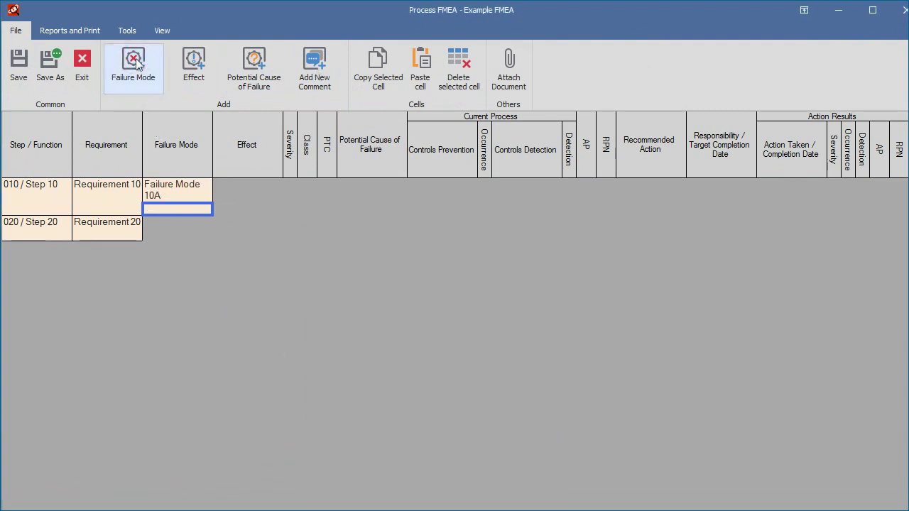
pyautogui.doubleClick(186, 210)
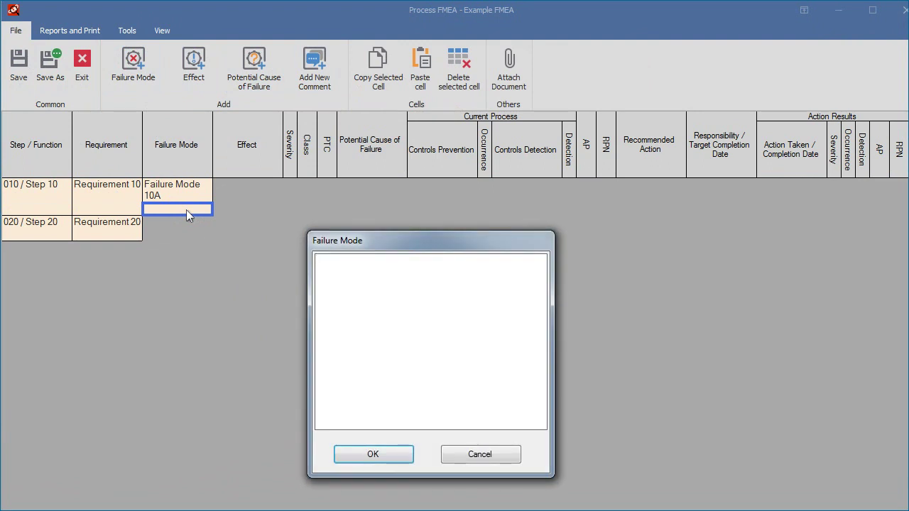
pyautogui.write('Failure Mode 10B')
pyautogui.click(353, 454)
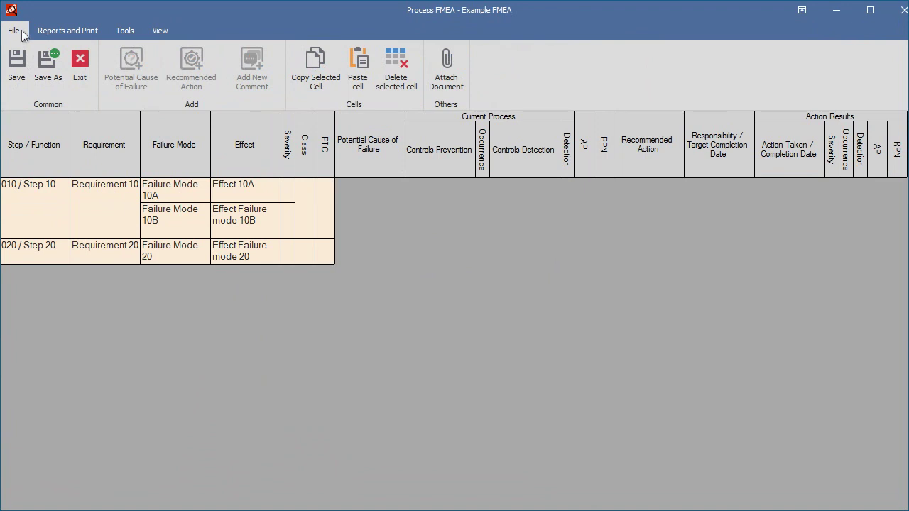
# Step: Rate failure mode 10A with severity 7 and classify it as Class Safety
pyautogui.doubleClick(288, 197)
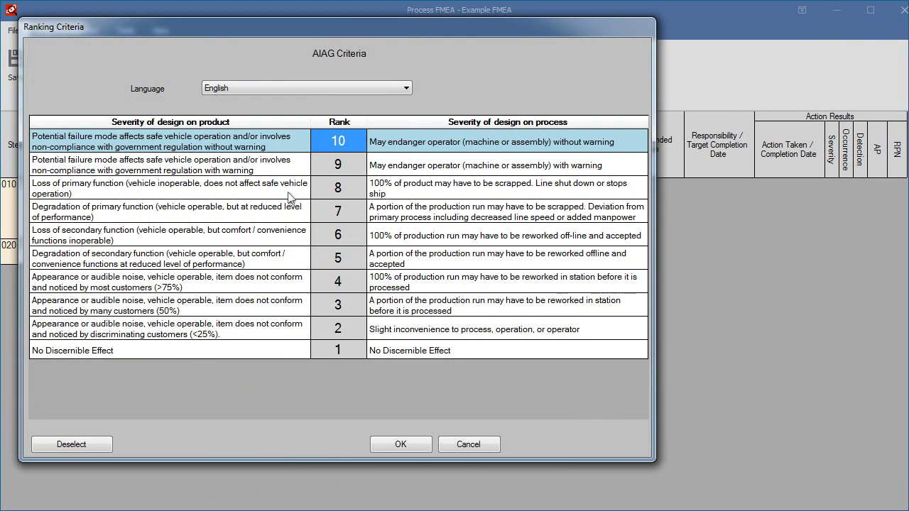
pyautogui.doubleClick(343, 215)
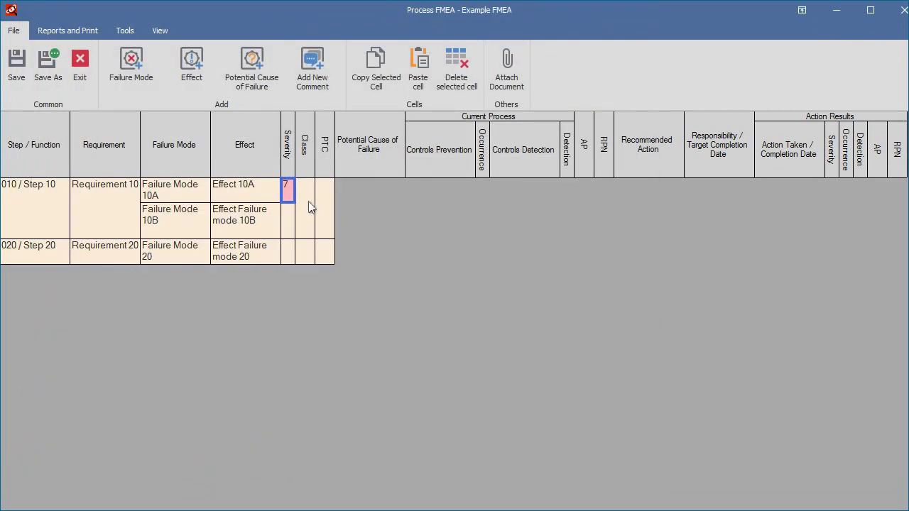
pyautogui.doubleClick(306, 206)
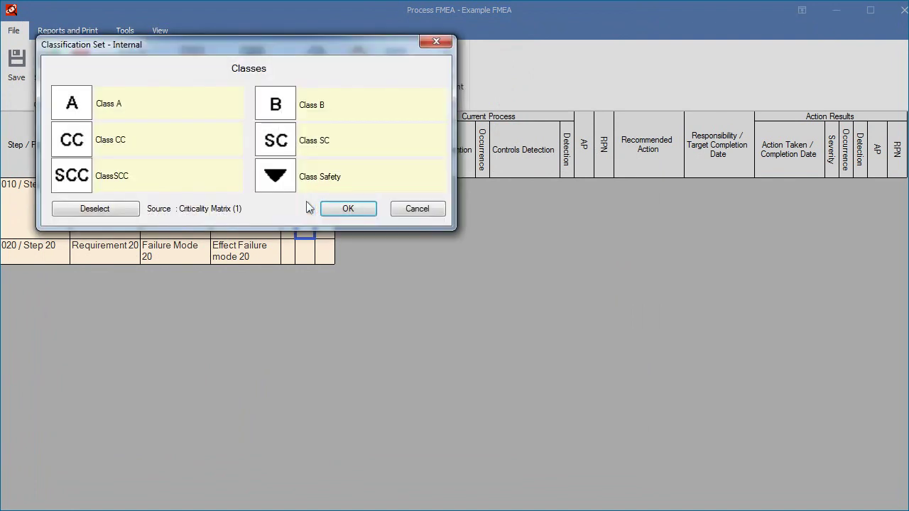
pyautogui.click(273, 179)
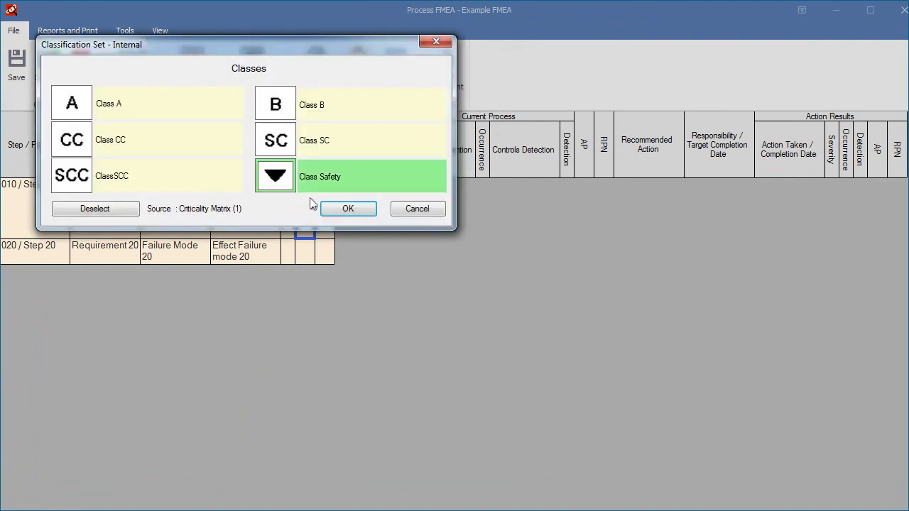
pyautogui.click(338, 208)
# Step: Set occurrence 8 and detection 7 for 10A, giving RPN 392 and AP H
pyautogui.click(365, 197)
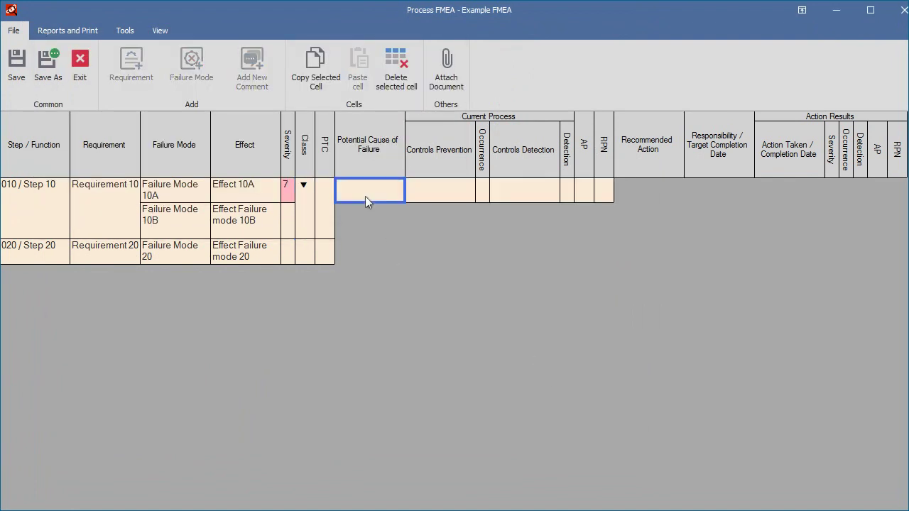
pyautogui.click(485, 192)
pyautogui.click(484, 192)
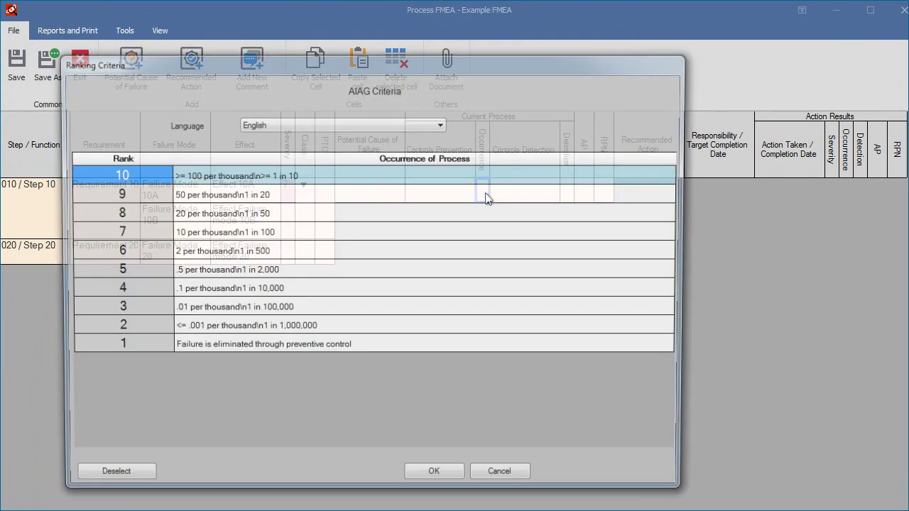
pyautogui.click(156, 217)
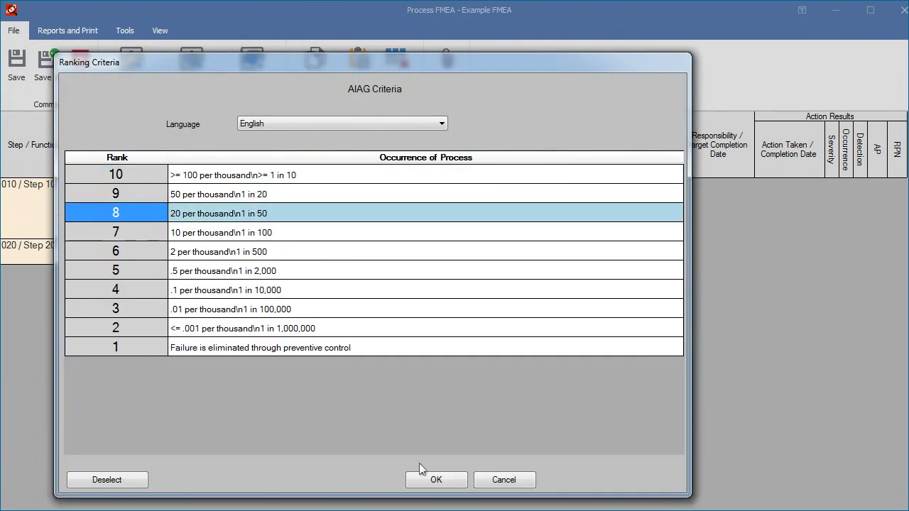
pyautogui.click(428, 480)
pyautogui.click(566, 193)
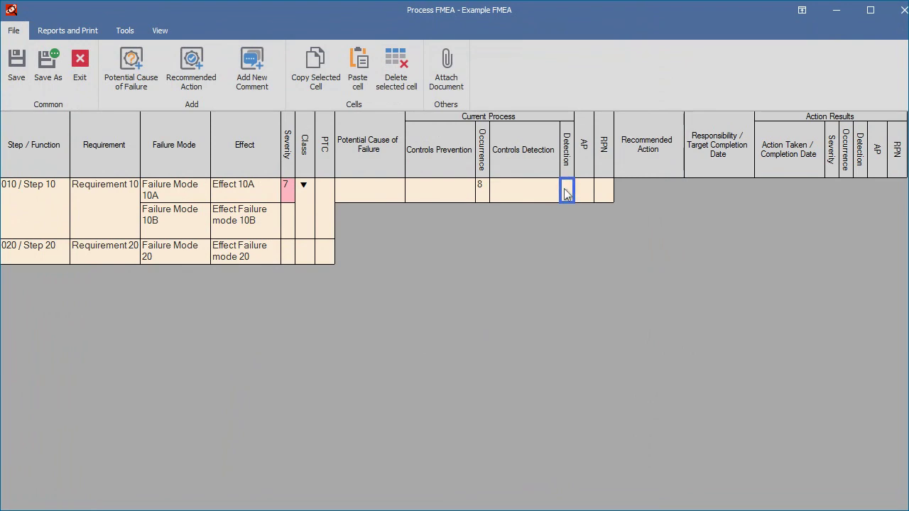
pyautogui.click(567, 193)
pyautogui.click(158, 254)
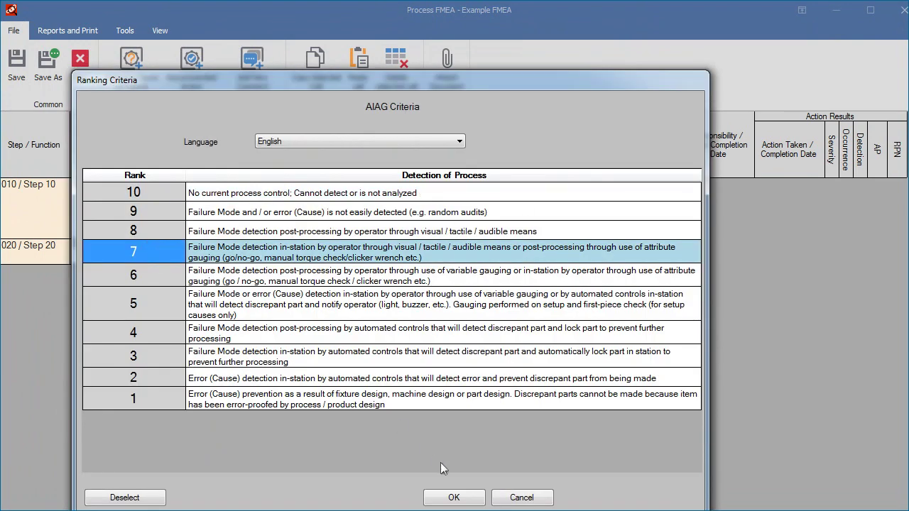
pyautogui.click(453, 497)
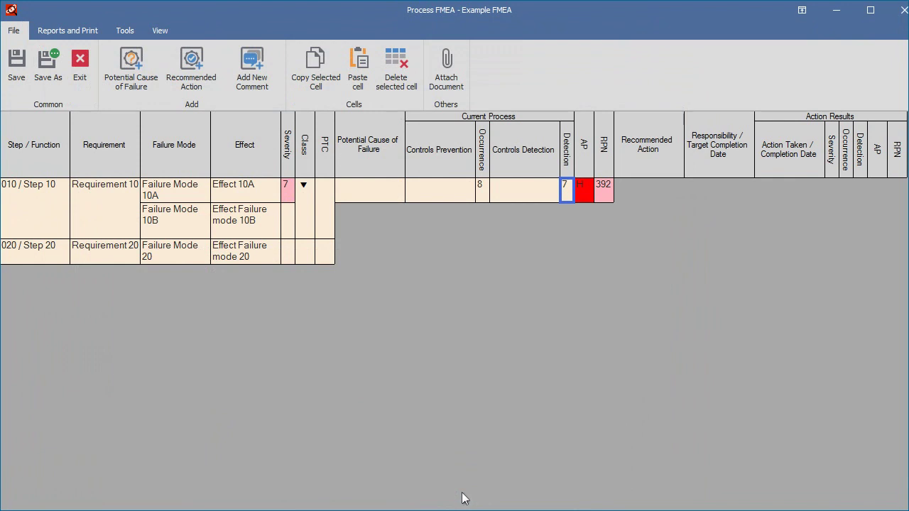
# Step: Assign a responsible person to failure mode 10A with target completion date 20-10-2022
pyautogui.click(644, 185)
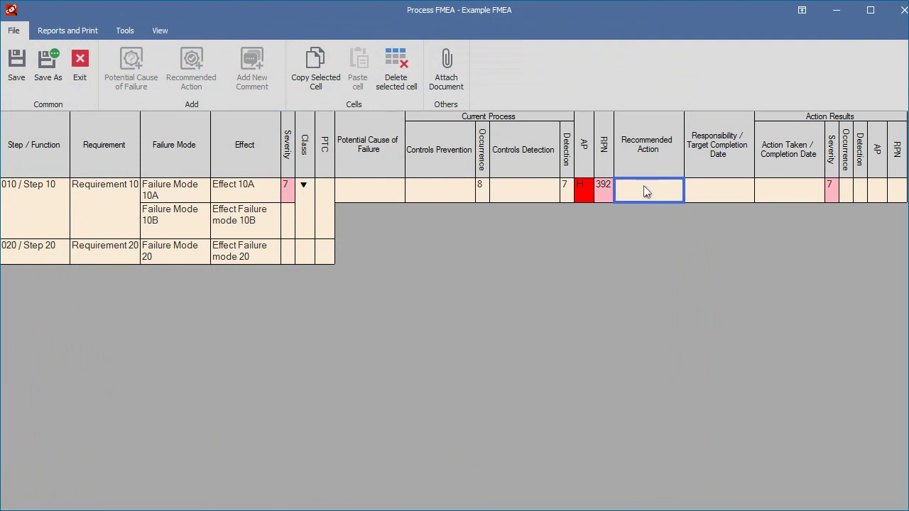
pyautogui.doubleClick(701, 187)
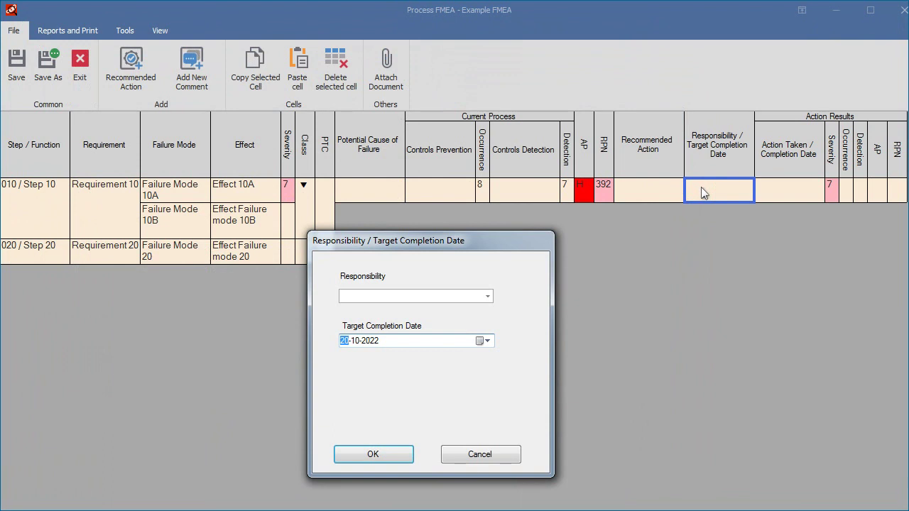
pyautogui.click(488, 295)
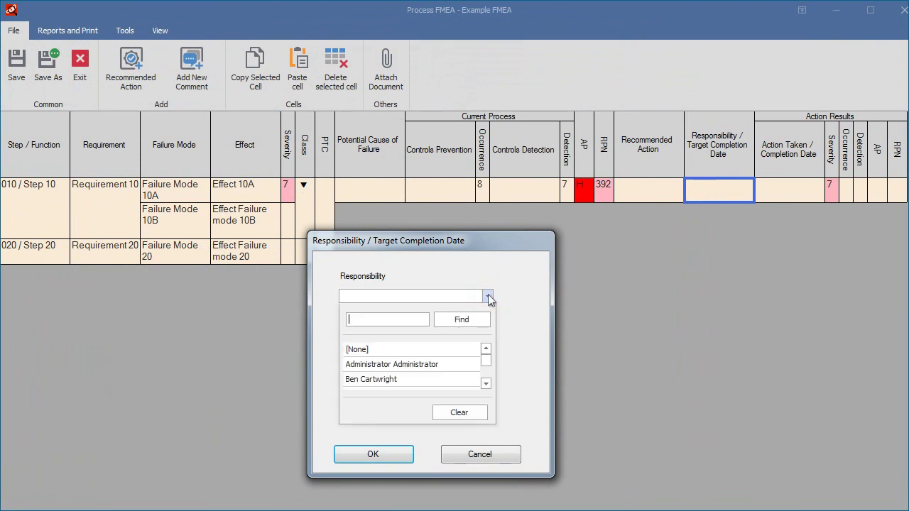
pyautogui.moveTo(484, 359); pyautogui.dragTo(484, 362)
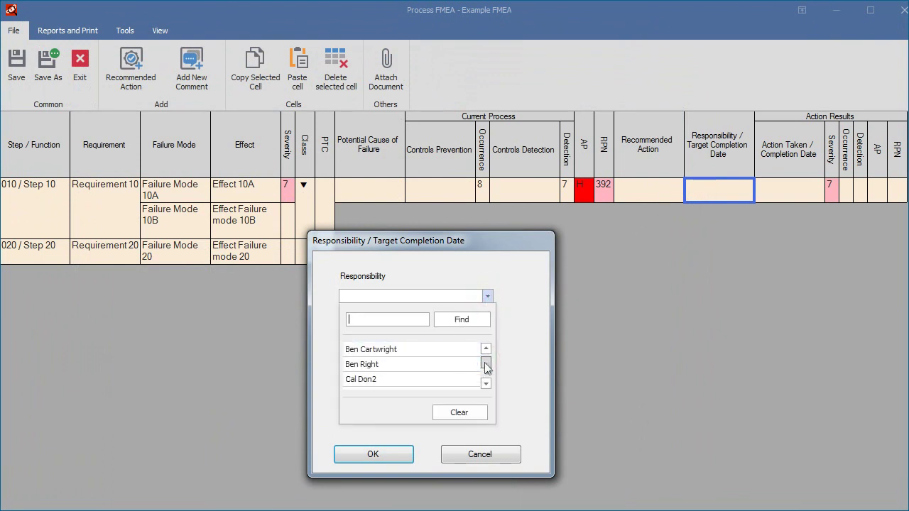
pyautogui.click(425, 363)
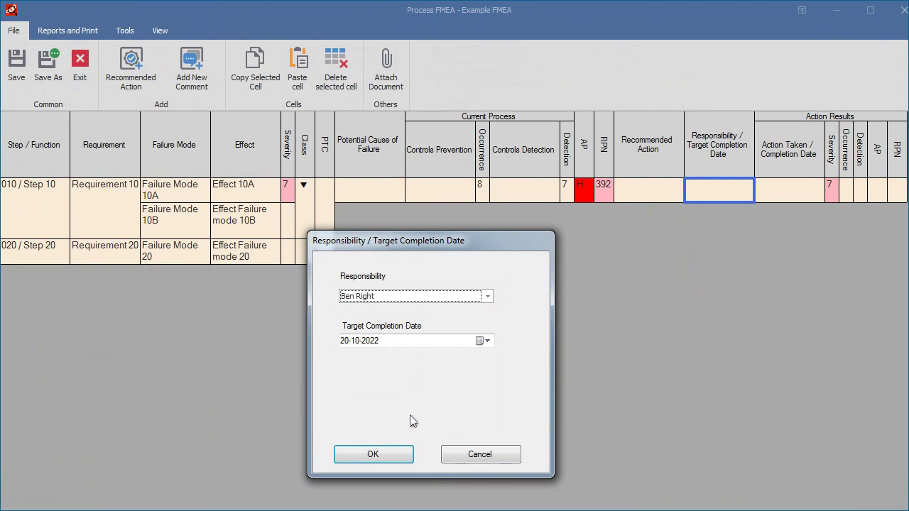
pyautogui.click(399, 454)
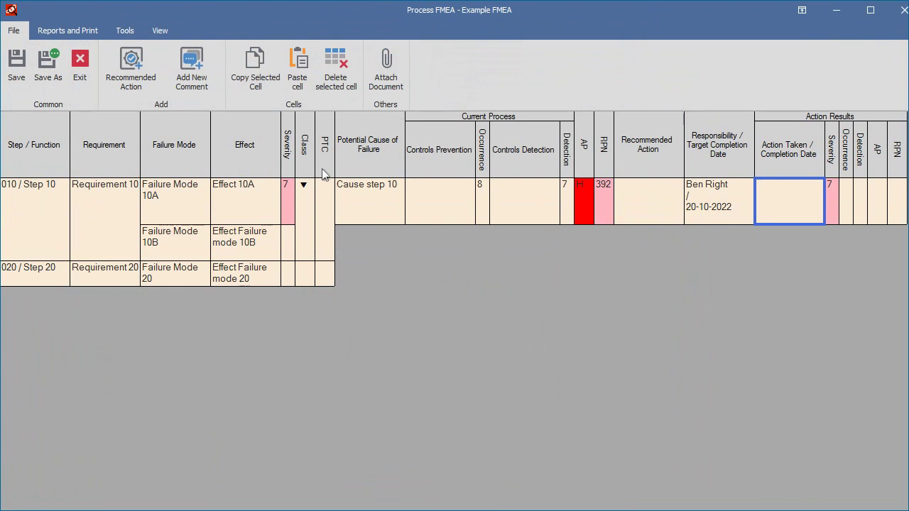
# Step: Record action taken 'Action' for failure mode 10A, marked completed on 21 September 2022
pyautogui.doubleClick(767, 206)
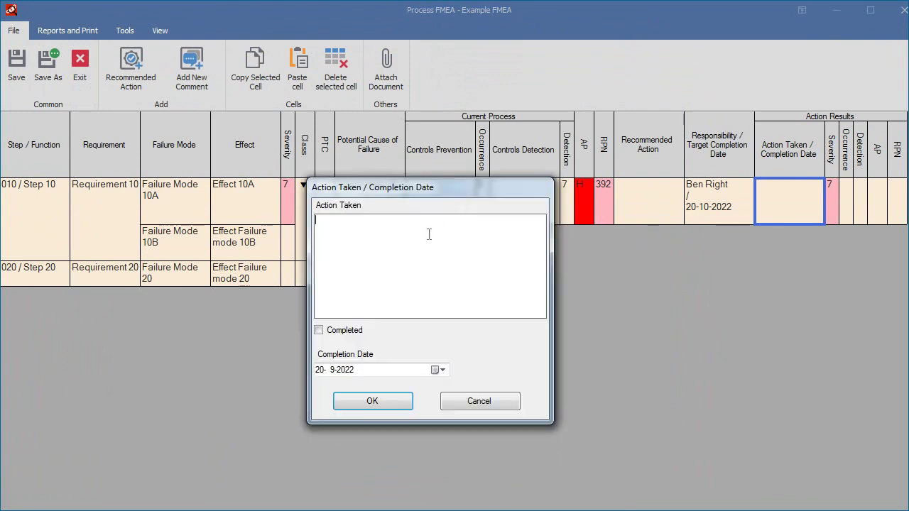
pyautogui.write('Action')
pyautogui.click(318, 331)
pyautogui.click(438, 370)
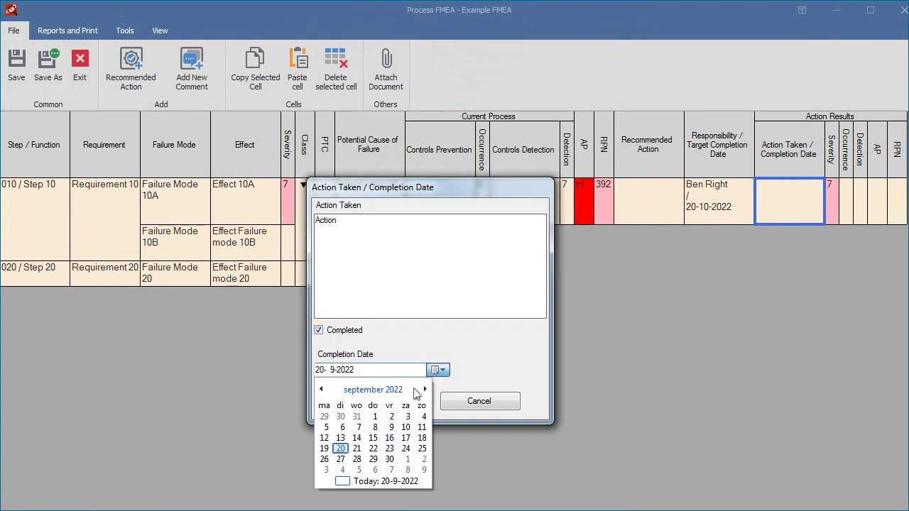
pyautogui.click(357, 453)
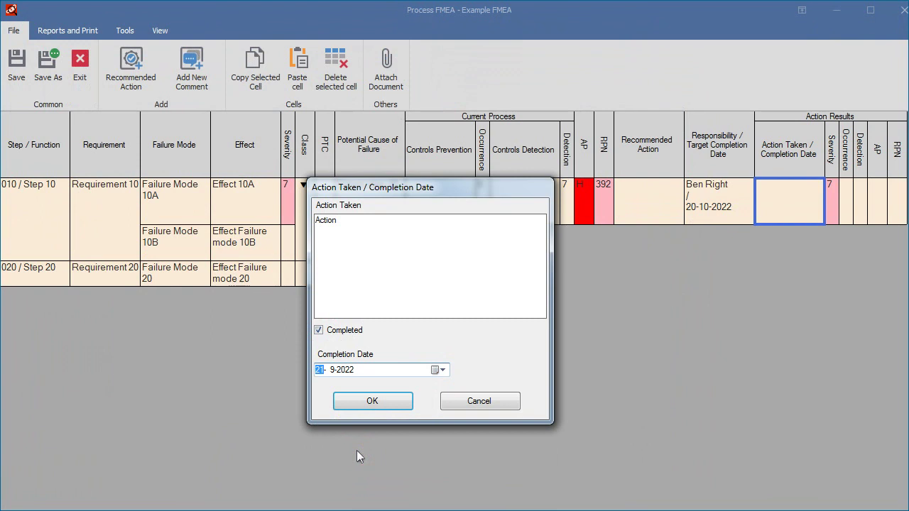
pyautogui.click(379, 402)
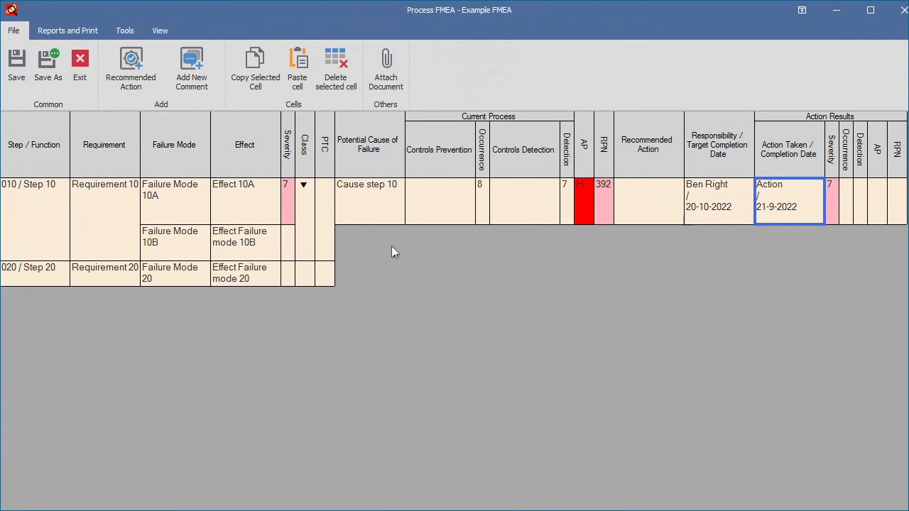
# Step: Copy the 'Cause step 10' entry and paste it under failure mode 20
pyautogui.click(378, 210)
pyautogui.hotkey('ctrl', 'c')
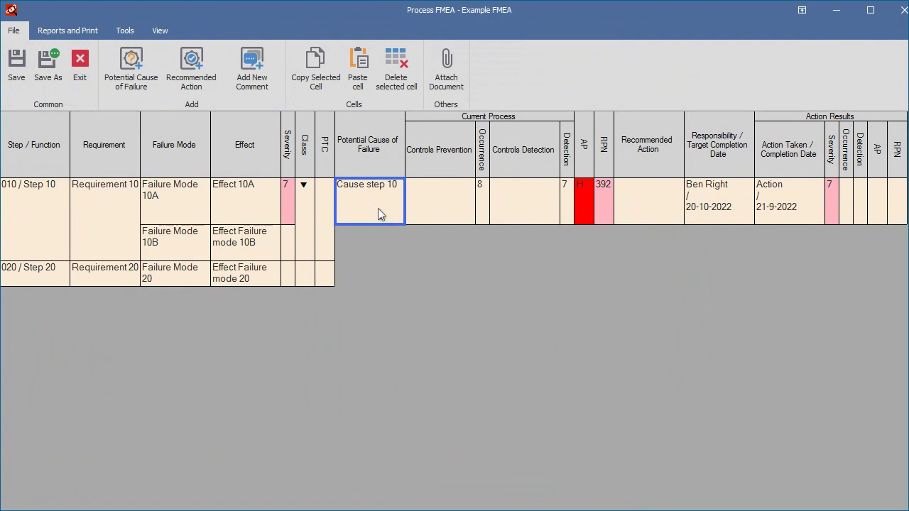
pyautogui.click(186, 276)
pyautogui.hotkey('ctrl', 'v')
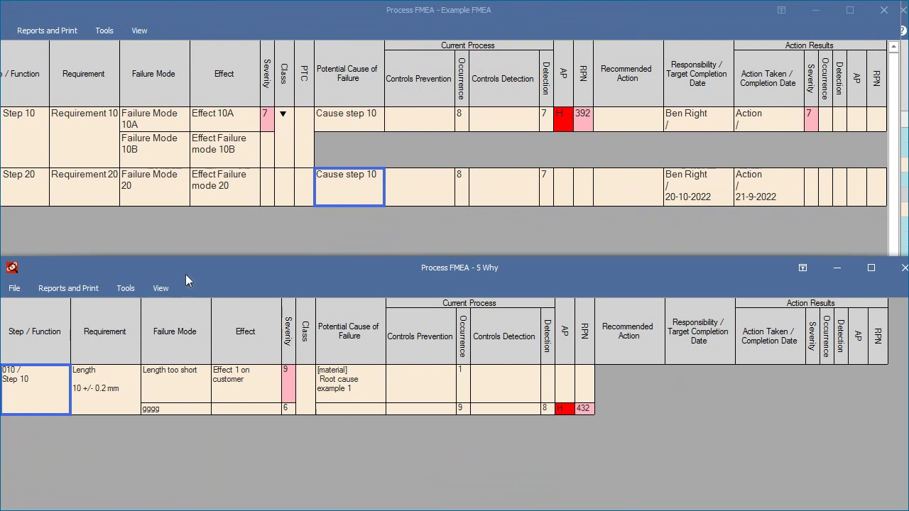
# Step: Paste the 'Cause step 10' entry into the empty cause cell of the 5 Why FMEA
pyautogui.hotkey('ctrl', 'c')
pyautogui.click(348, 407)
pyautogui.hotkey('ctrl', 'v')
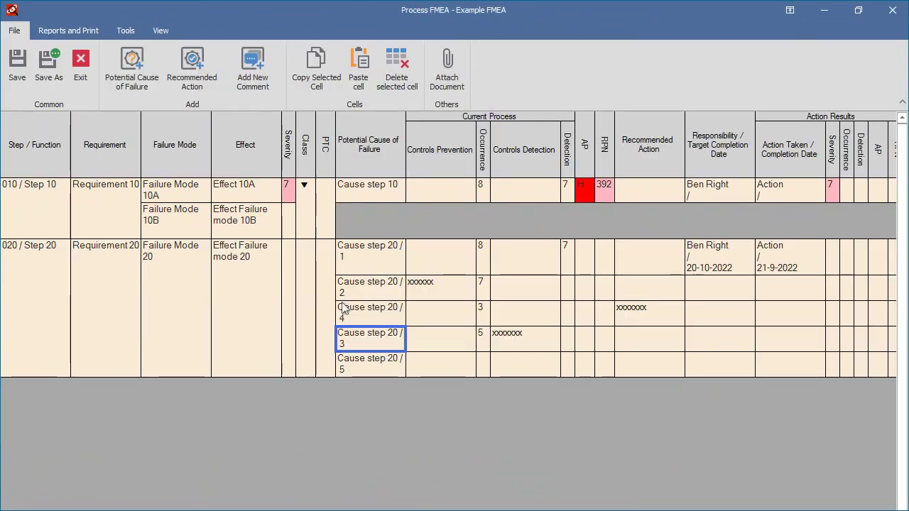
# Step: Move 'Cause step 20 / 3' above 'Cause step 20 / 4'
pyautogui.click(370, 341)
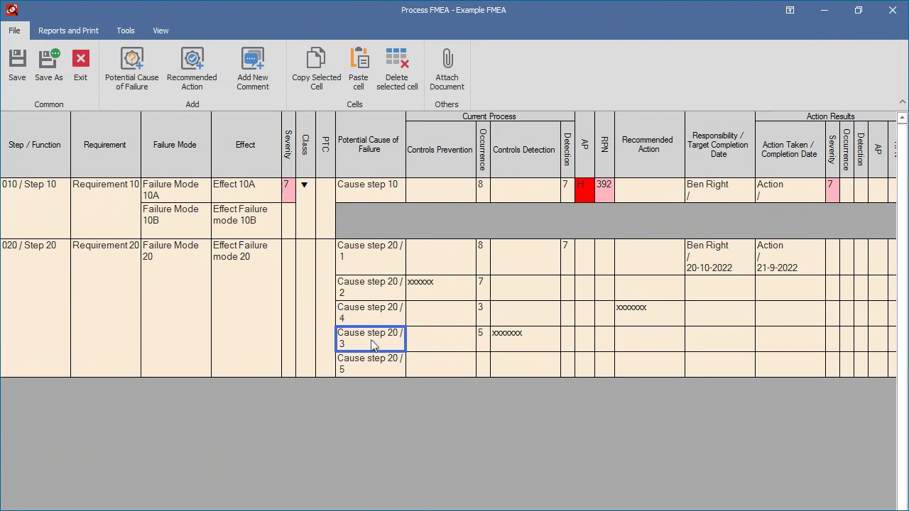
pyautogui.moveTo(373, 345); pyautogui.dragTo(376, 311)
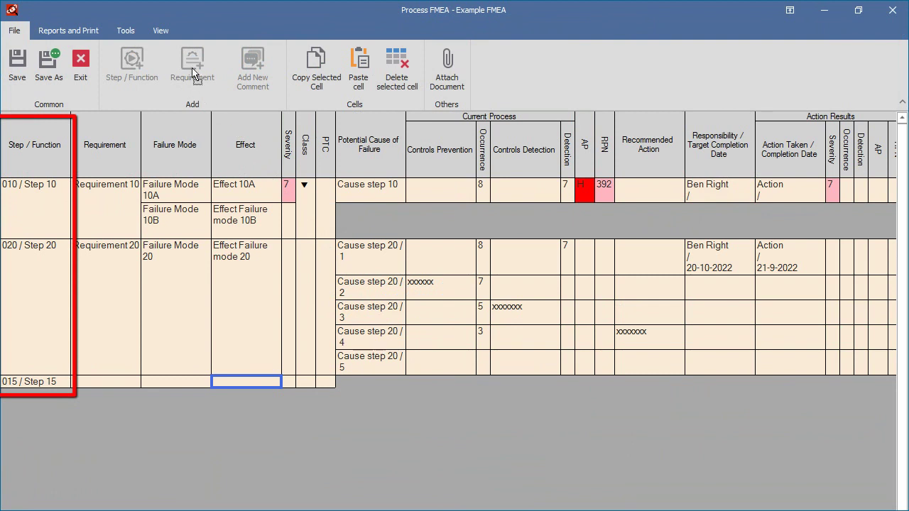
# Step: Sort the worksheet by its first column so step 015 falls between 010 and 020
pyautogui.click(161, 31)
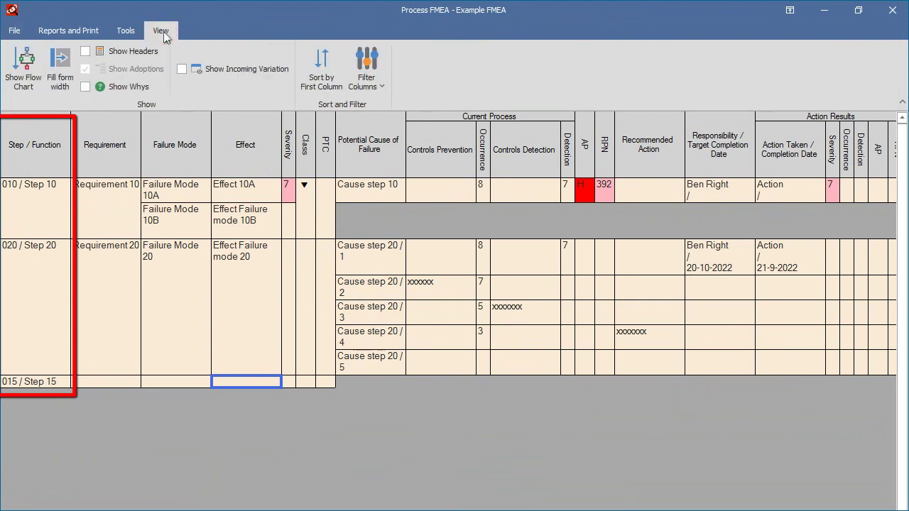
pyautogui.click(319, 68)
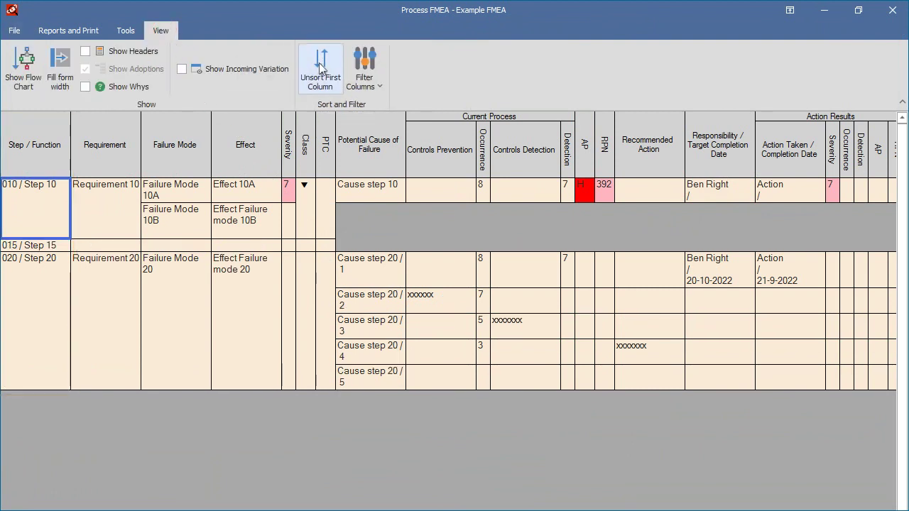